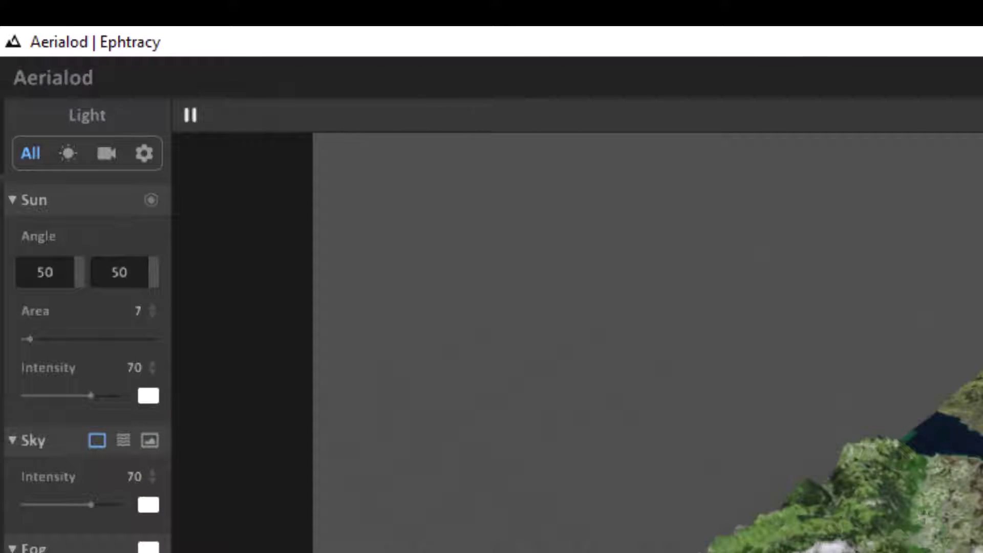
- Set the sun's first angle to 10, leaving the second angle at 50
double_click(47, 274)
click(49, 281)
double_click(48, 275)
text(5)
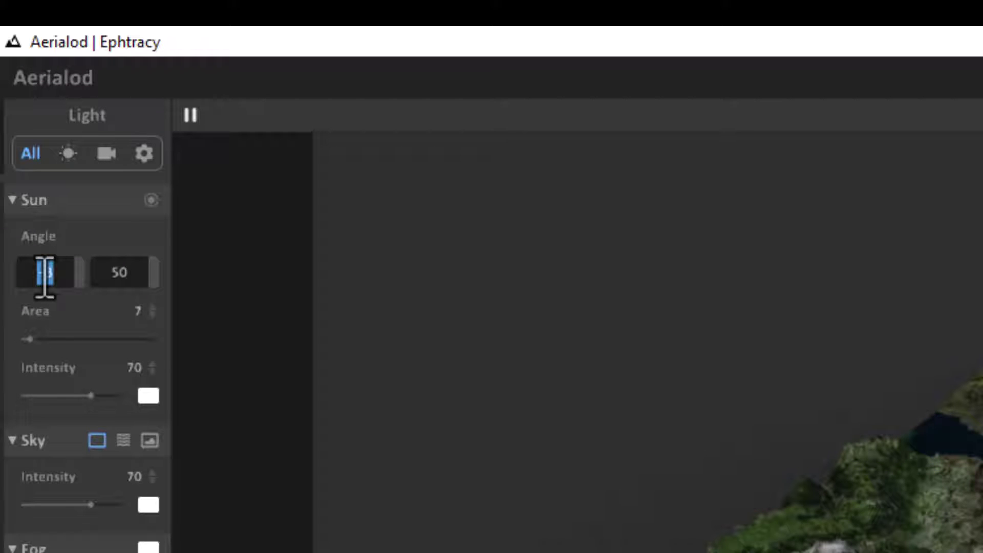
text(10)
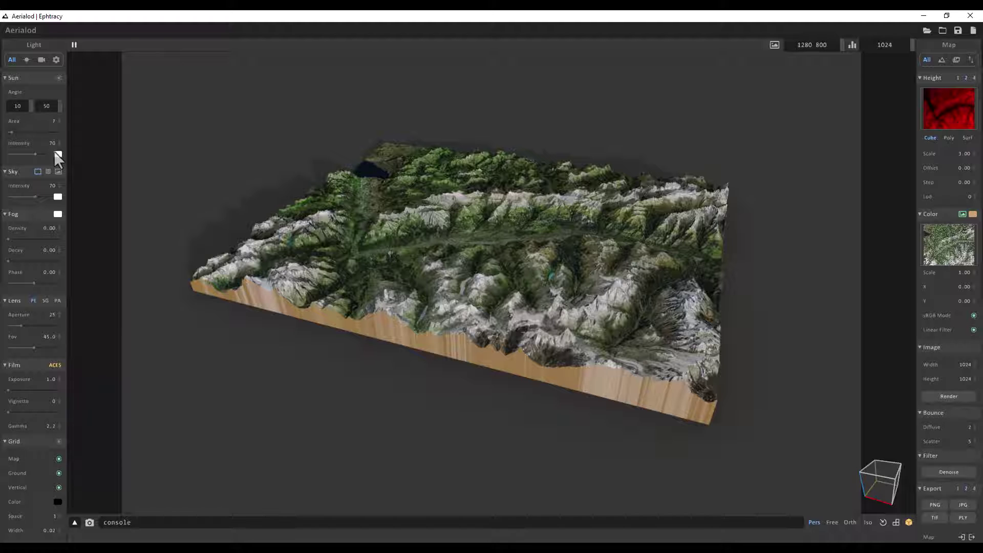
- Test fog density values, including 6.25, then return the fog density to 0.00
click(43, 231)
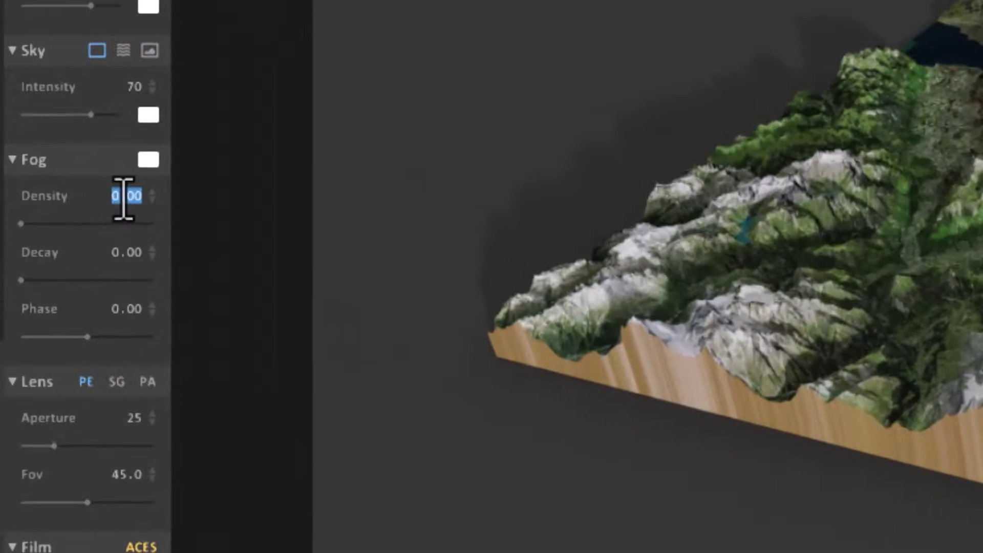
drag(40, 224, 100, 224)
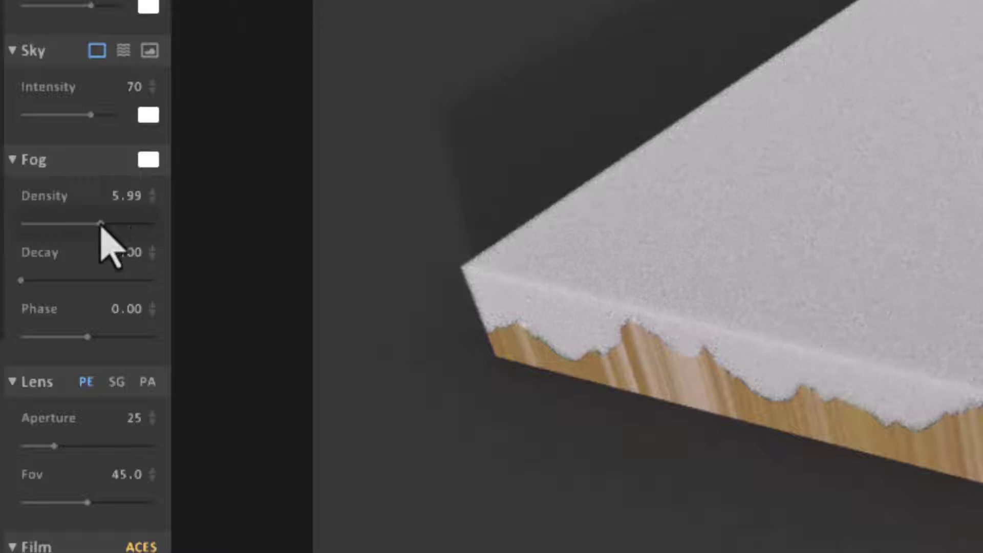
click(121, 205)
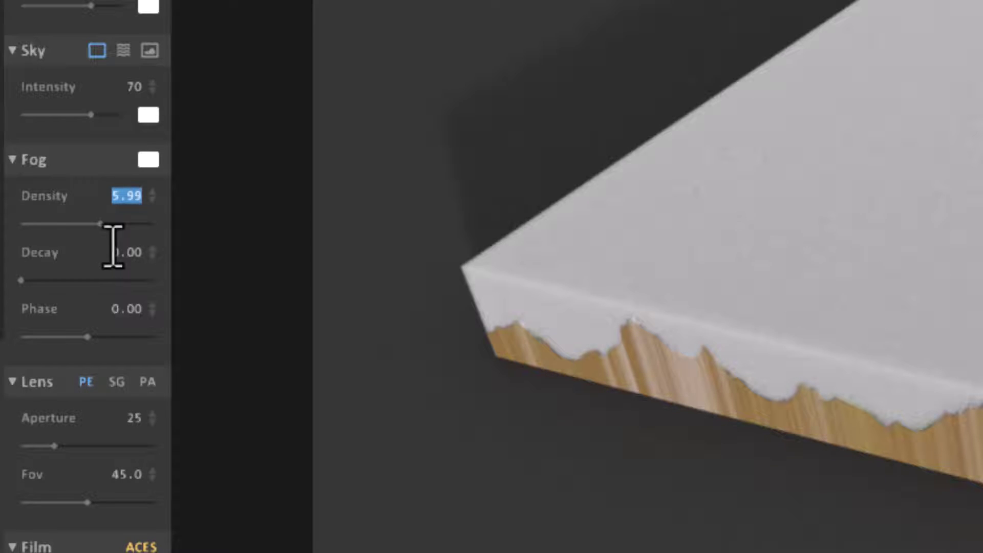
text(6)
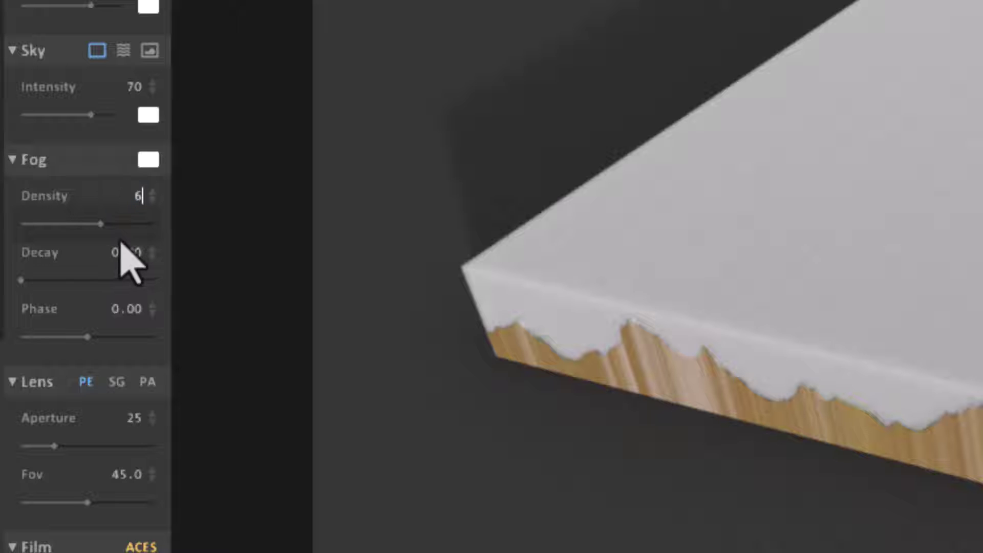
text(.25)
key(Return)
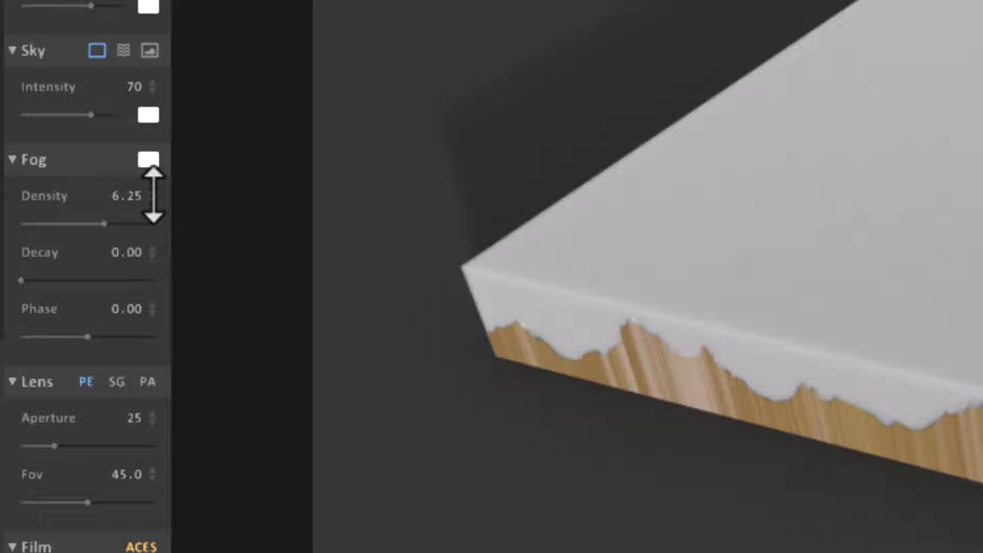
drag(153, 195, 154, 307)
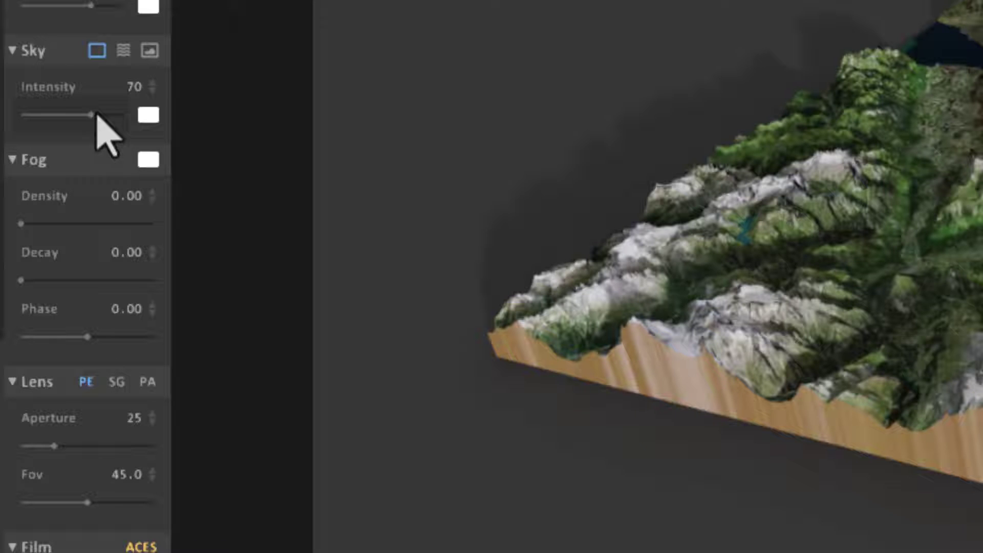
- Set the sky light intensity to 60
mouse_move(92, 115)
mouse_down()
mouse_move(62, 125)
mouse_move(92, 125)
mouse_up()
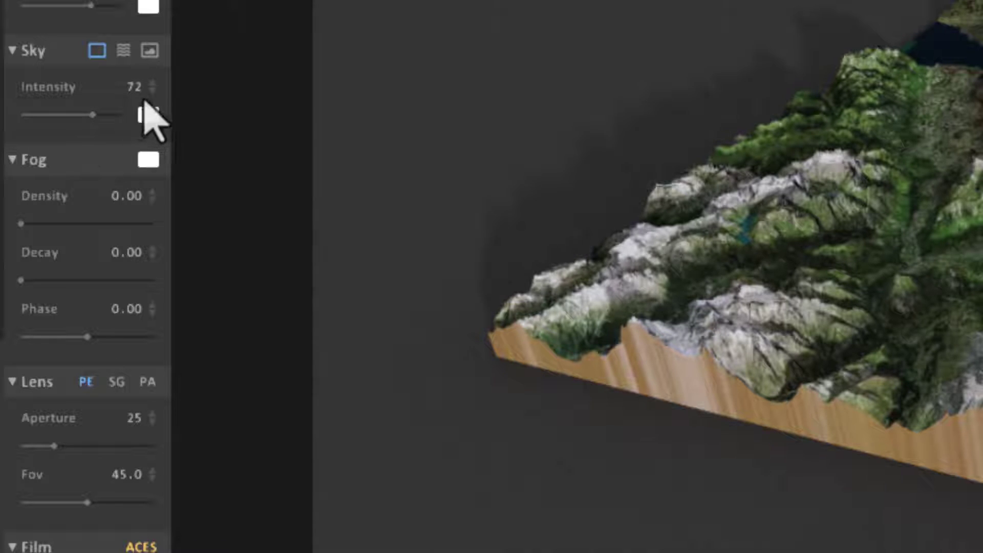
mouse_move(149, 92)
mouse_down()
mouse_move(153, 67)
mouse_move(149, 88)
mouse_up()
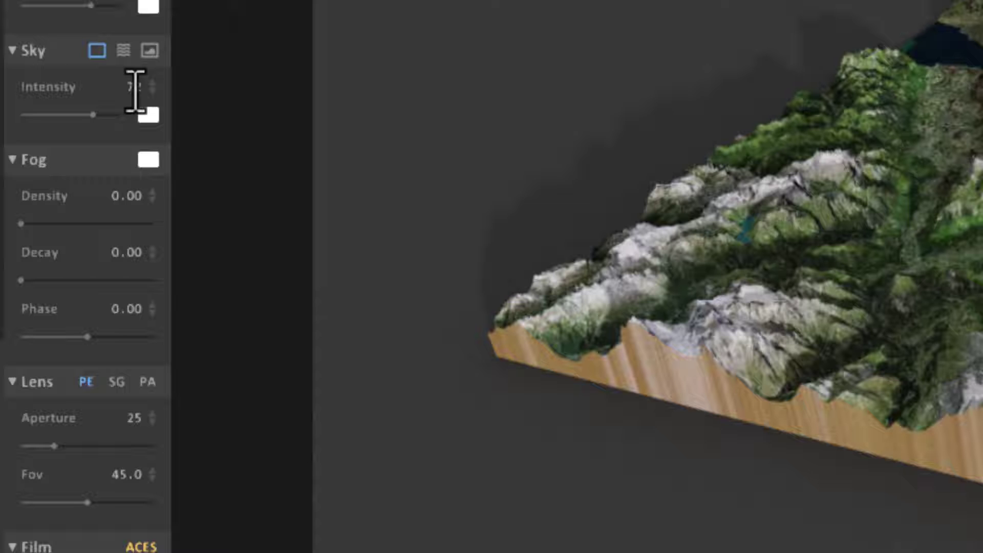
click(136, 91)
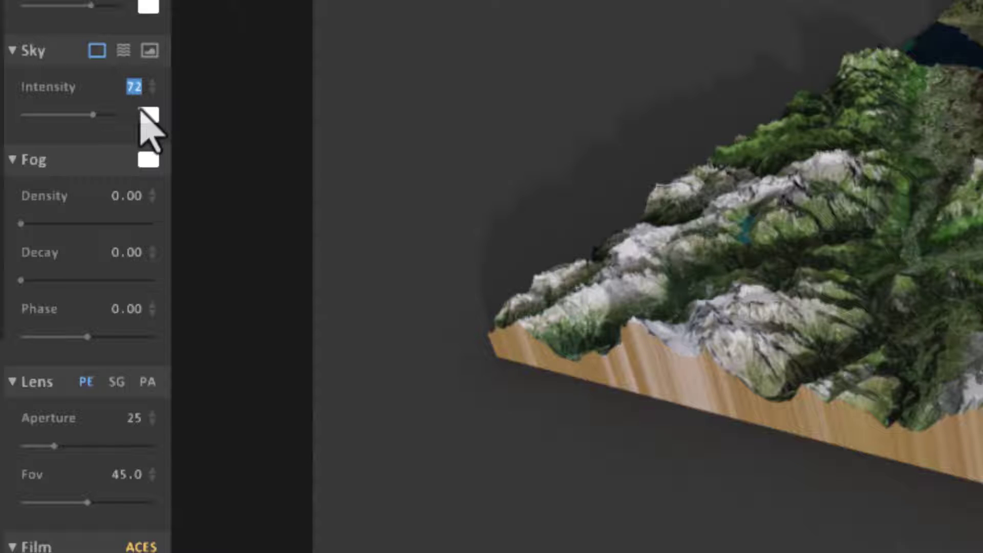
text(60)
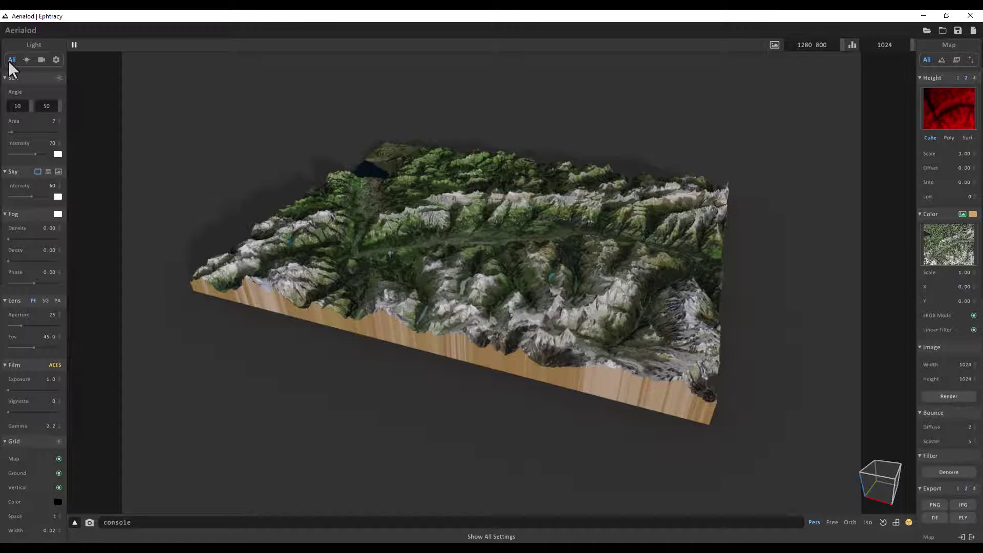
- Turn on the ground and colour it purple with hue 281, saturation 108, value 182
scroll(28, 307, down, 4)
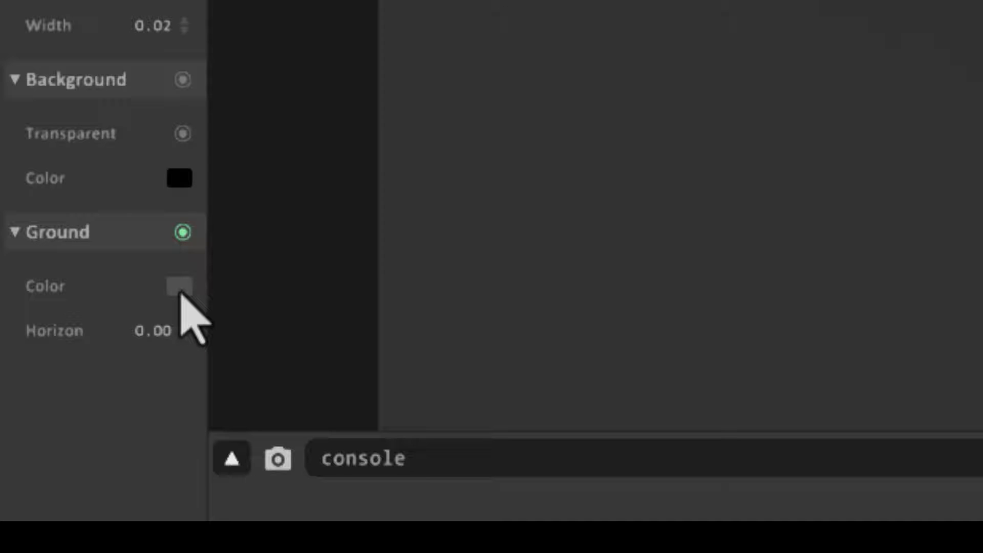
click(180, 293)
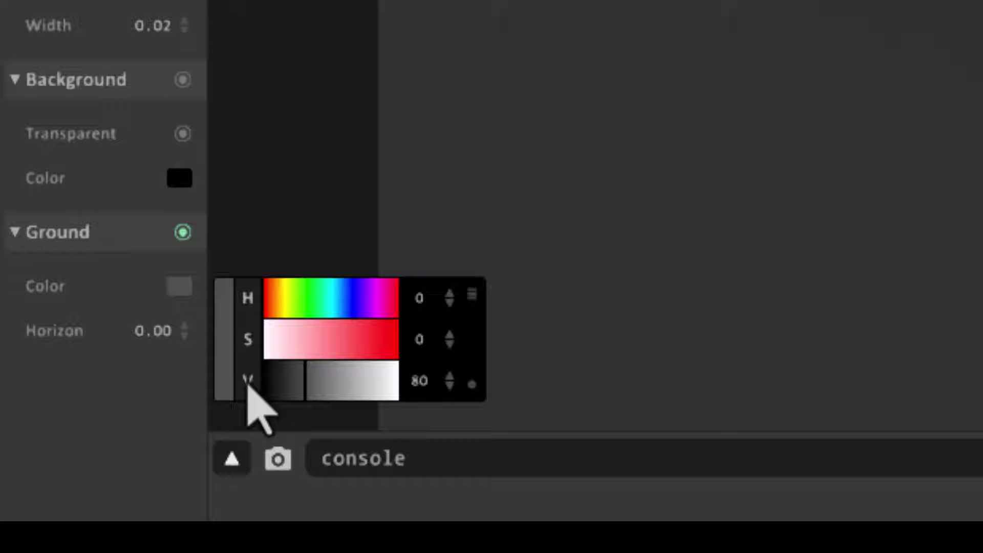
drag(305, 384, 328, 384)
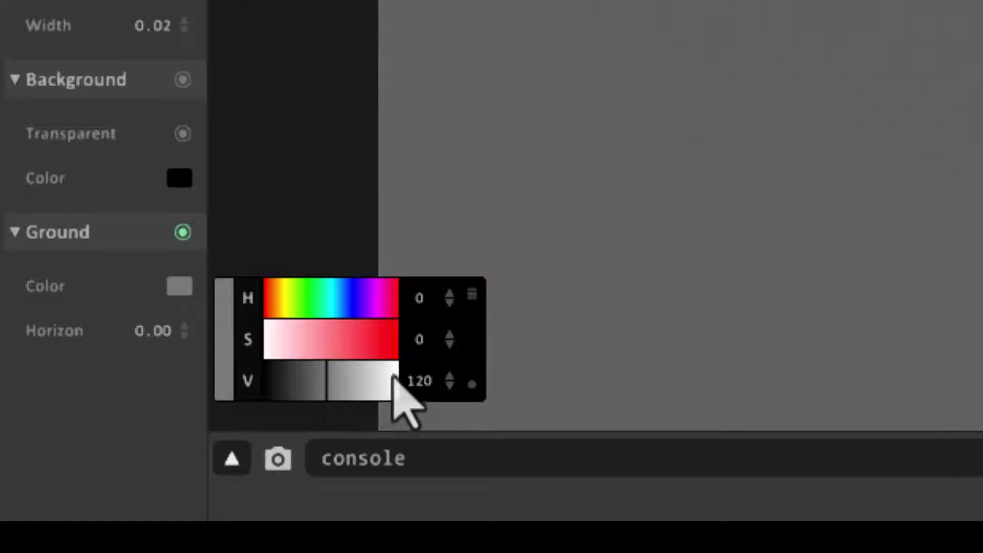
click(415, 382)
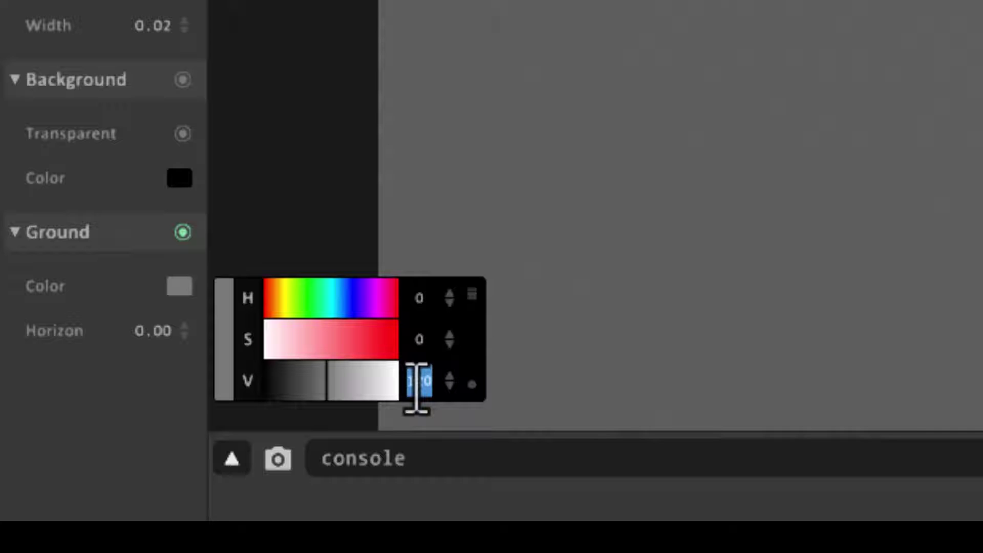
text(0)
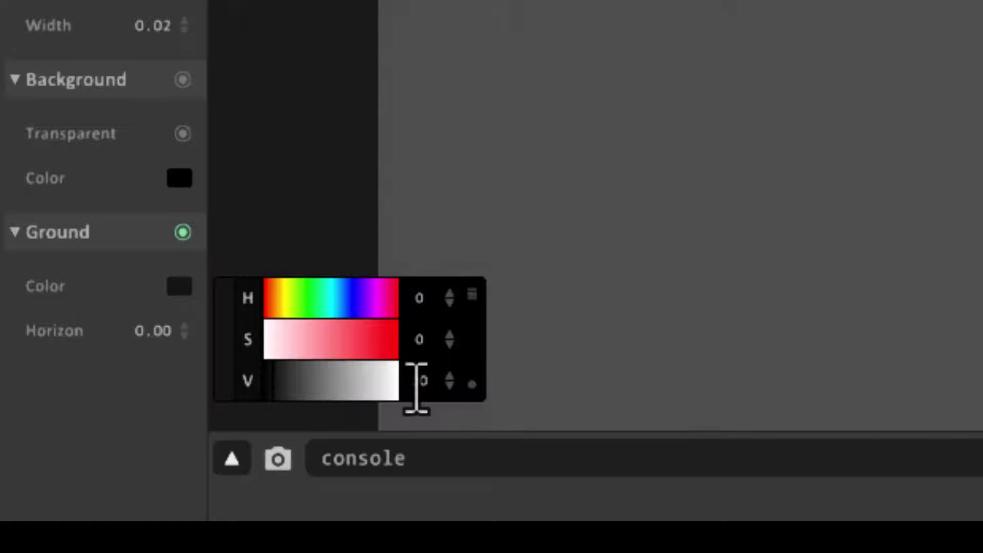
text(0)
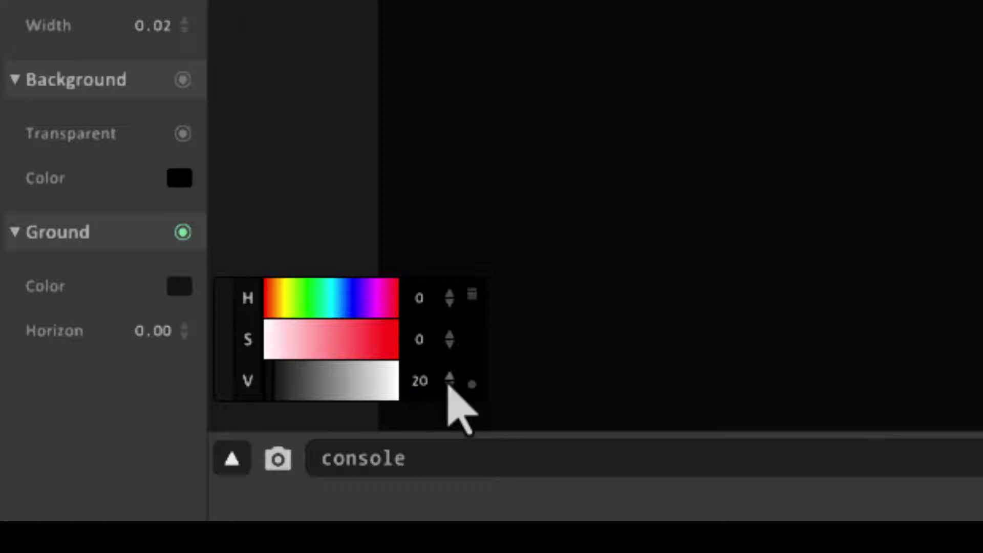
drag(449, 385, 477, 131)
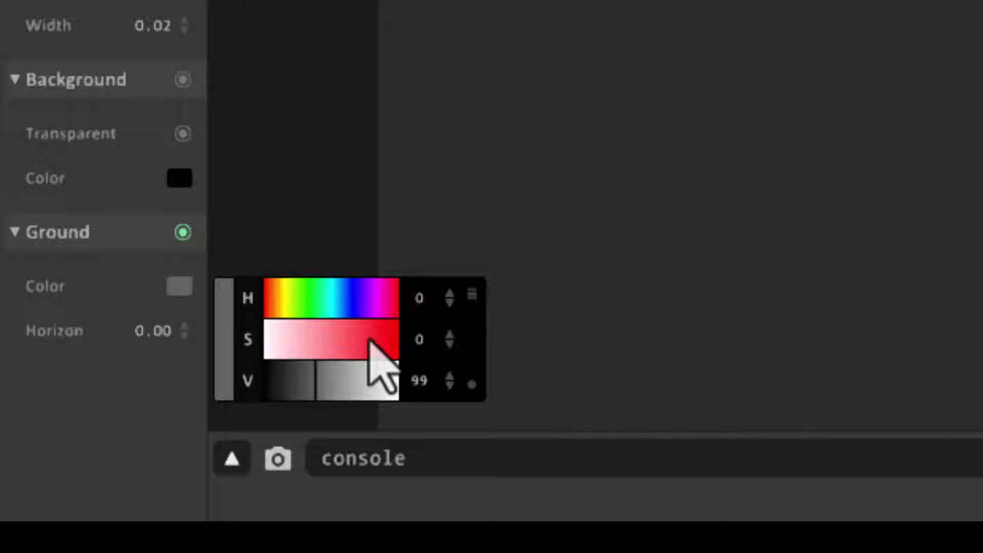
drag(330, 388, 363, 394)
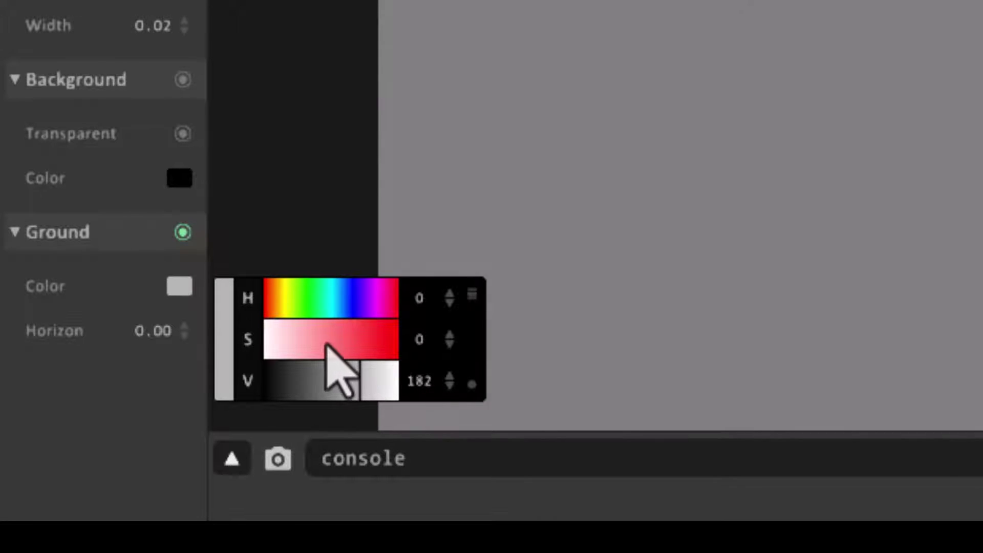
click(320, 341)
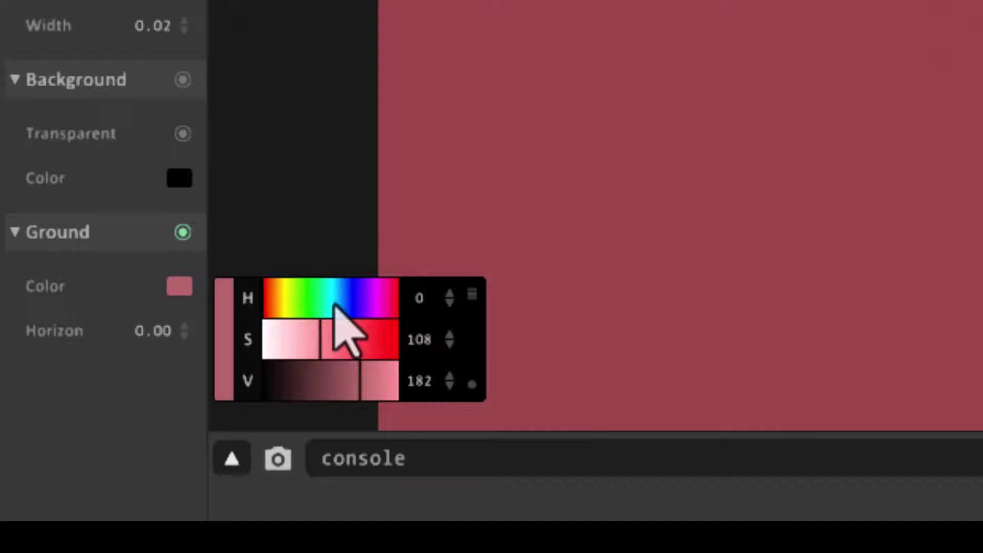
drag(334, 303, 369, 301)
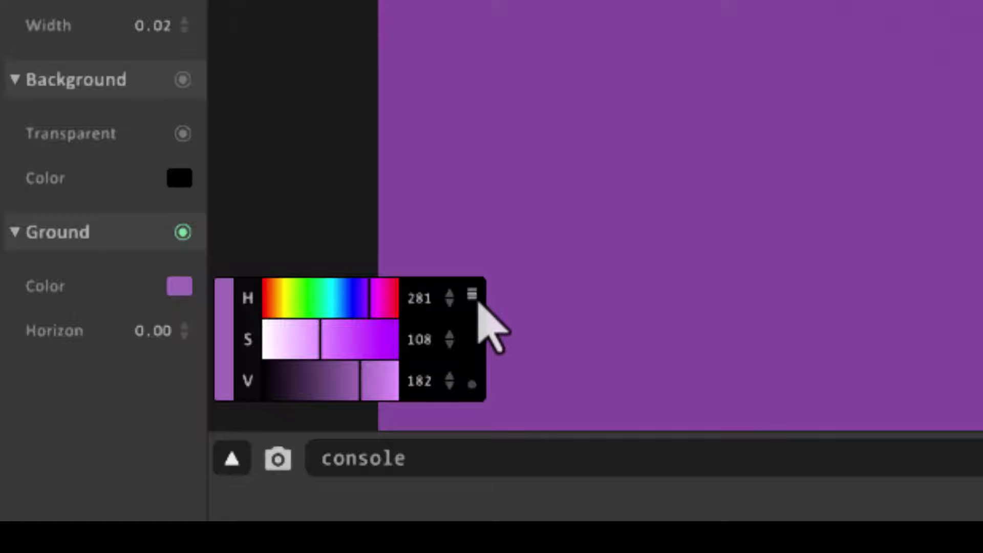
- Set the ground colour to hex ffffff in RGB/HEX mode
click(472, 295)
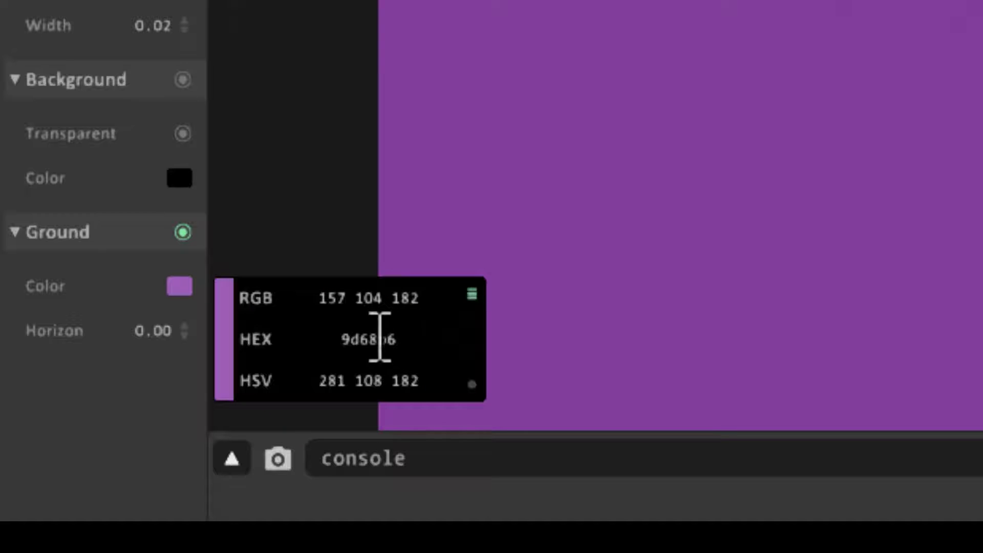
double_click(380, 337)
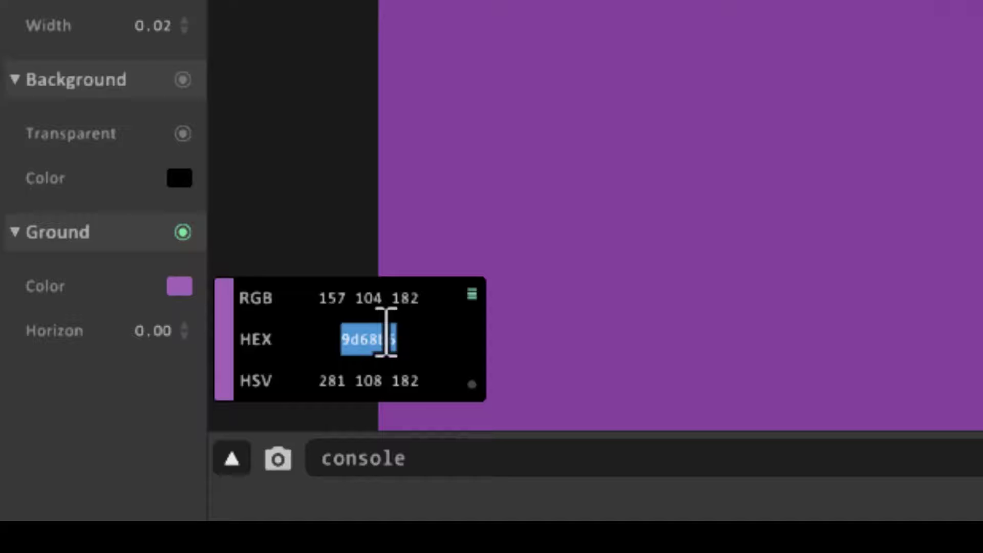
text(ffffff)
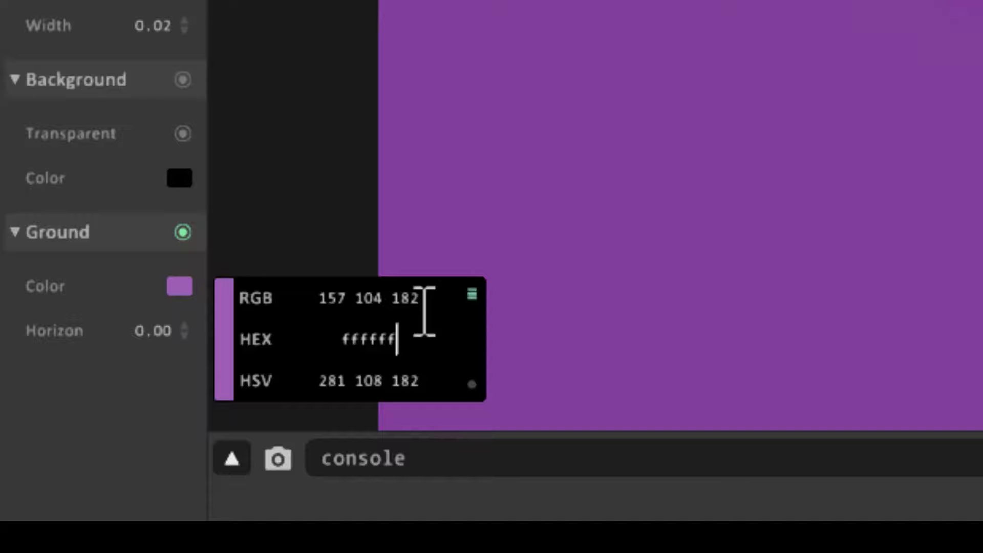
key(Return)
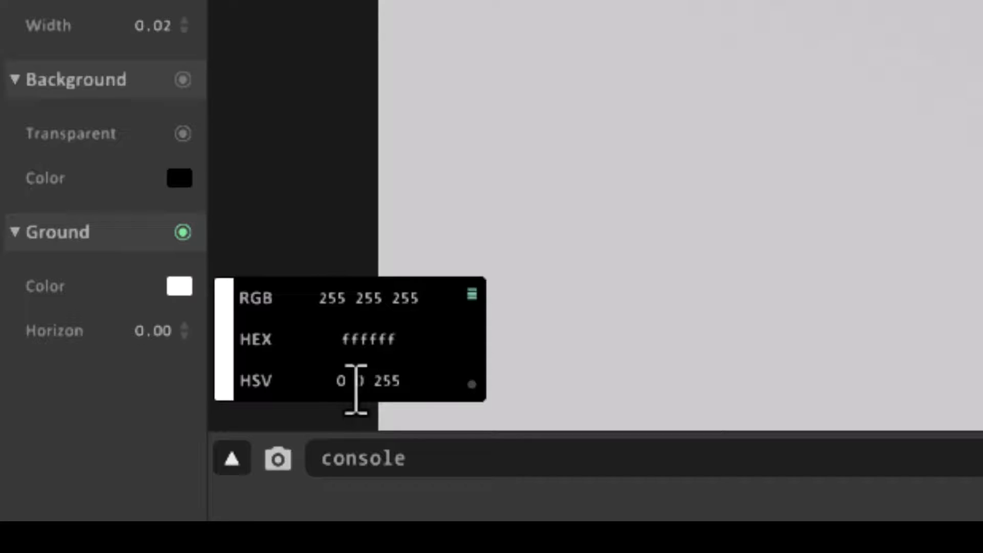
- Check the hue sliders and close the ground colour picker, keeping pure white
click(472, 295)
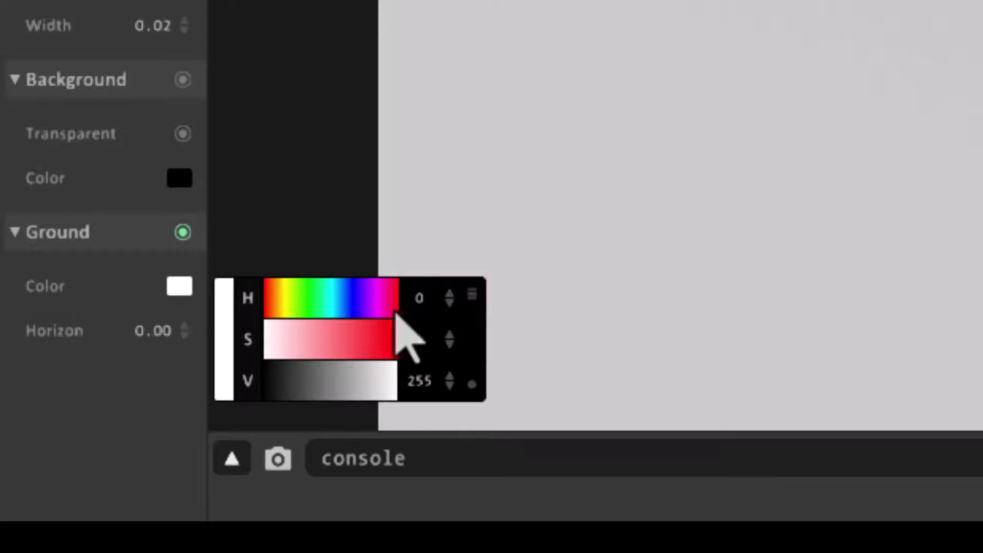
click(380, 309)
click(342, 302)
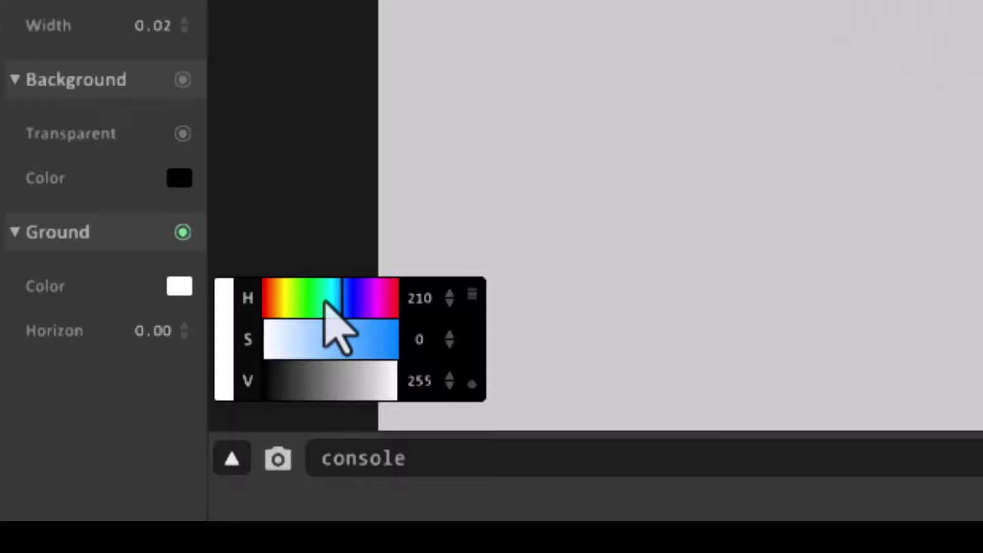
click(318, 302)
click(293, 302)
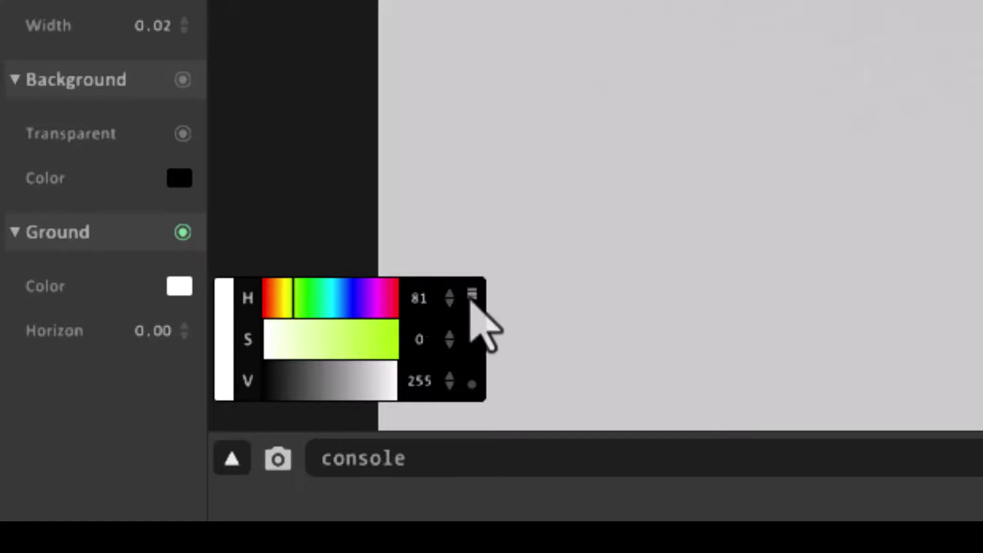
click(472, 296)
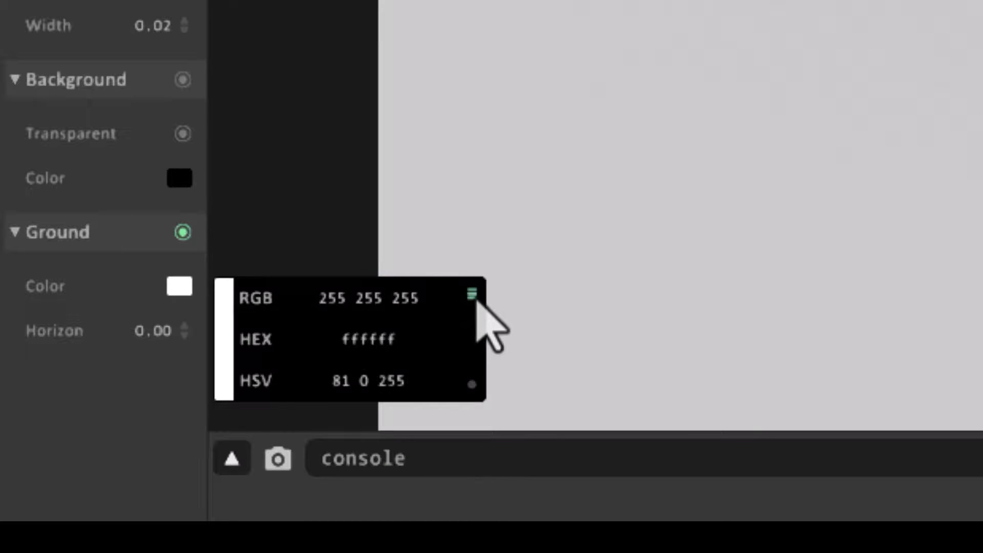
click(474, 298)
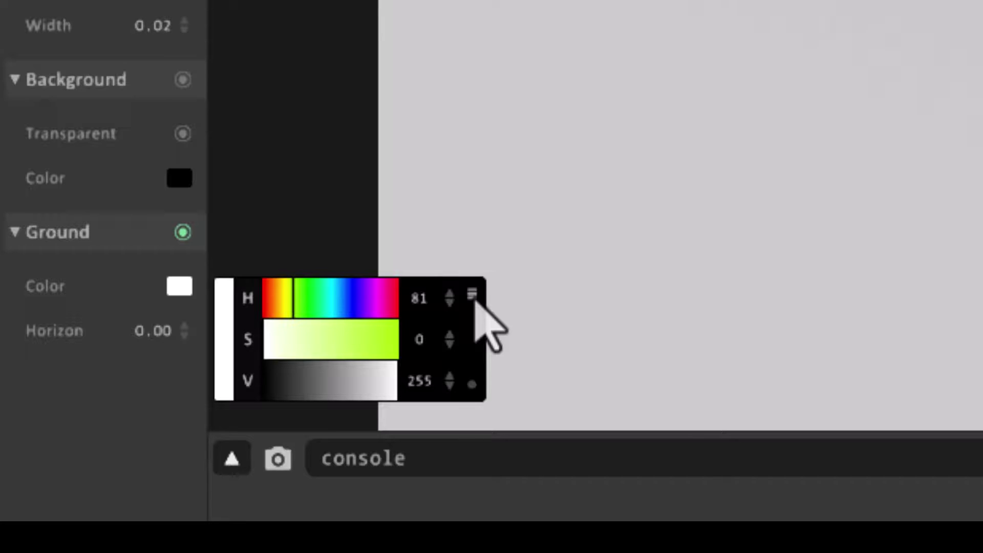
click(472, 296)
click(472, 296)
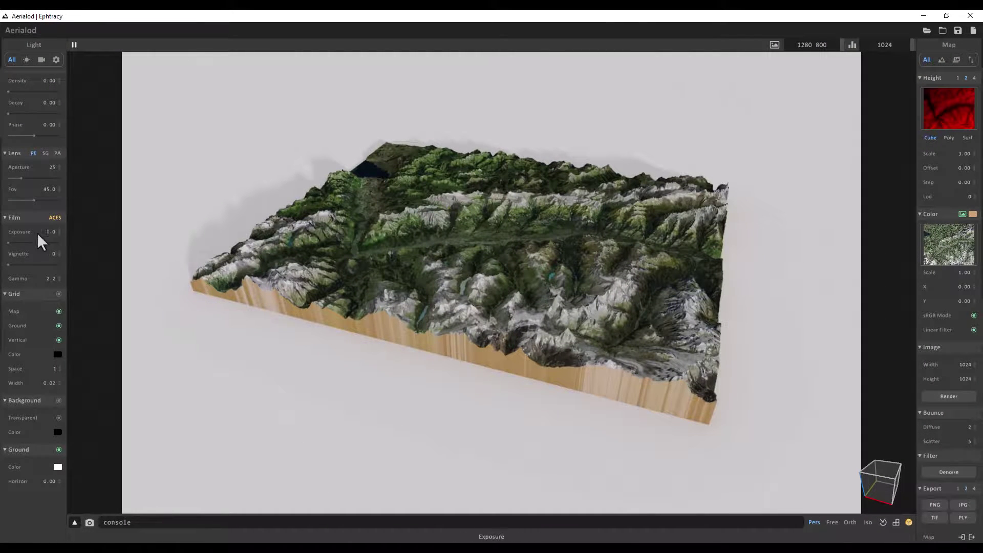
- Enable the grid with spacing 100 and width 0.50, drawn on the ground instead of the map
click(58, 311)
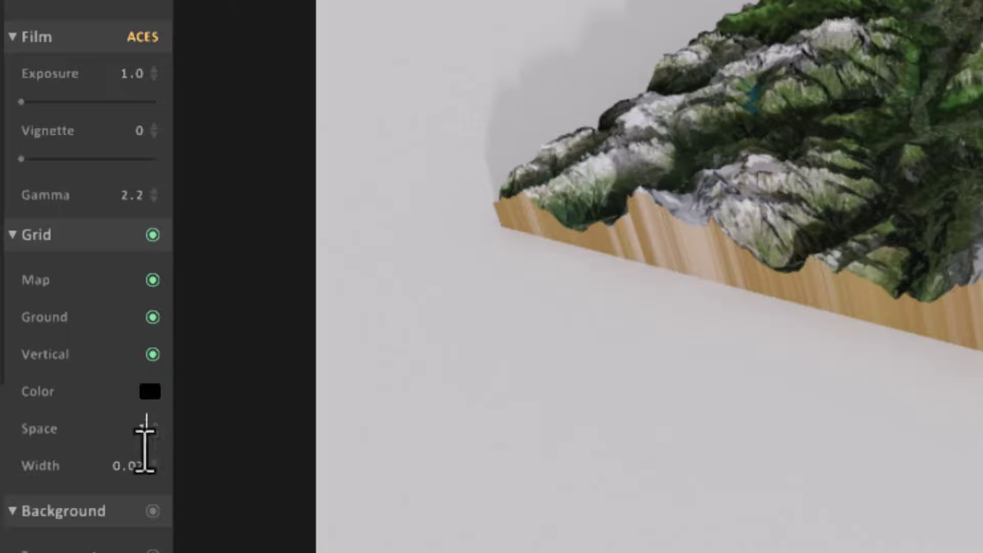
click(144, 433)
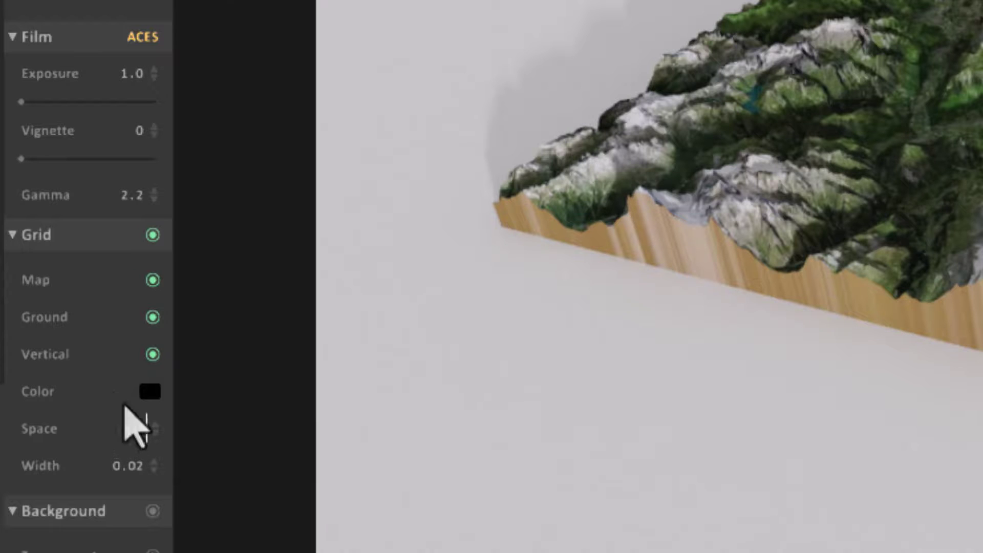
key(BackSpace)
text(100)
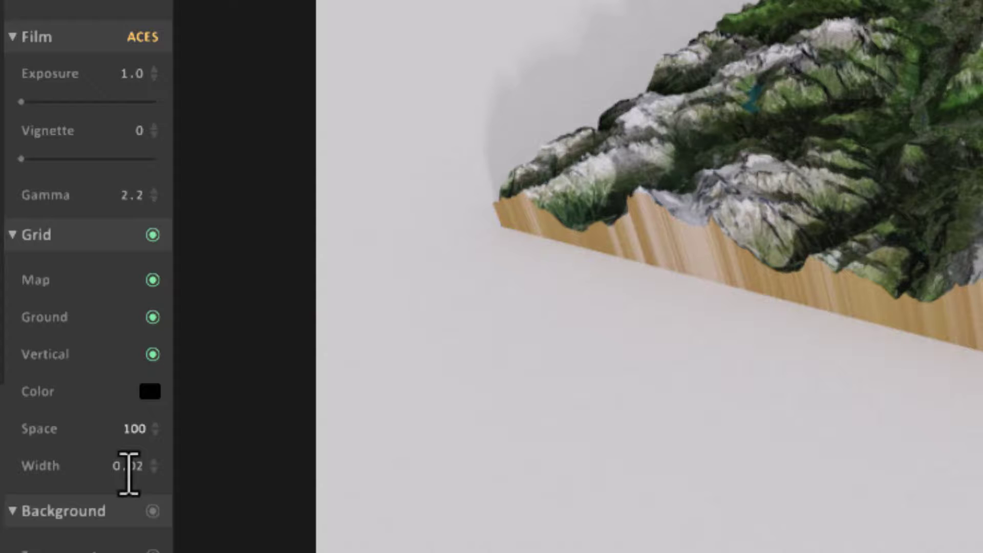
drag(128, 474, 149, 472)
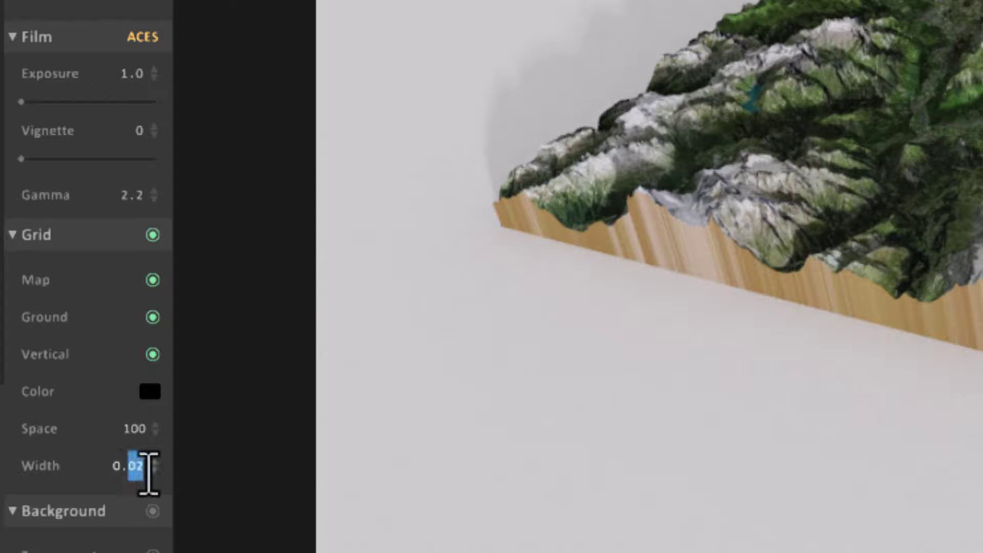
text(5)
key(Return)
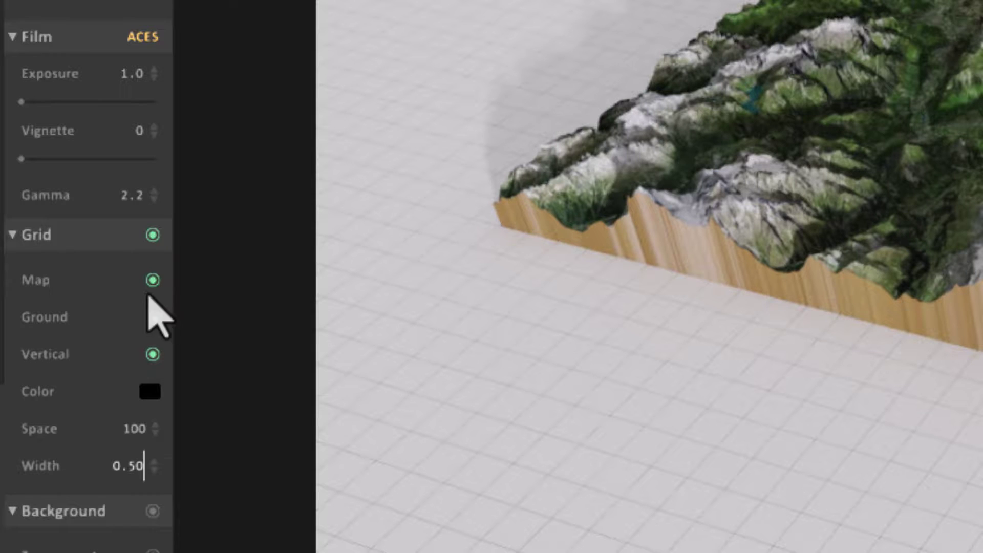
click(153, 280)
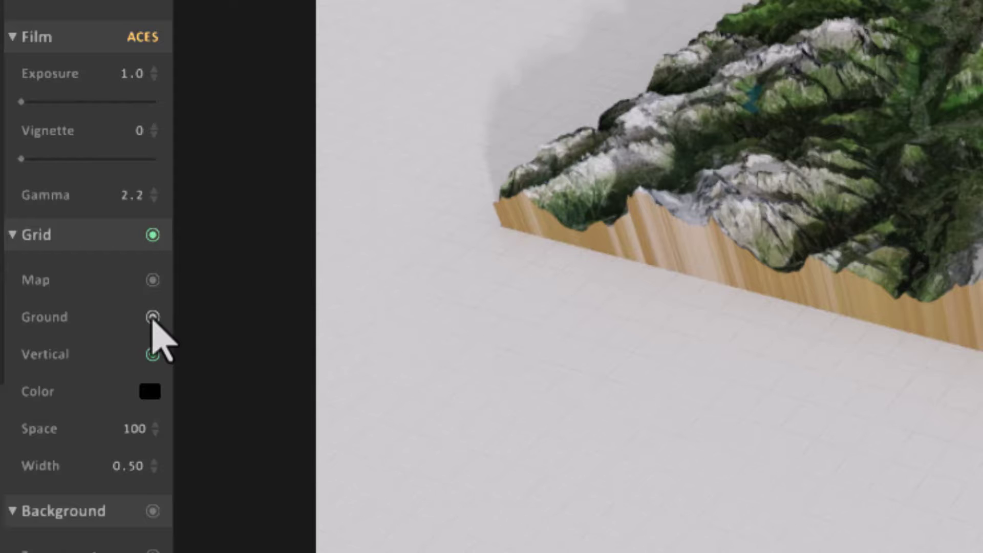
click(153, 317)
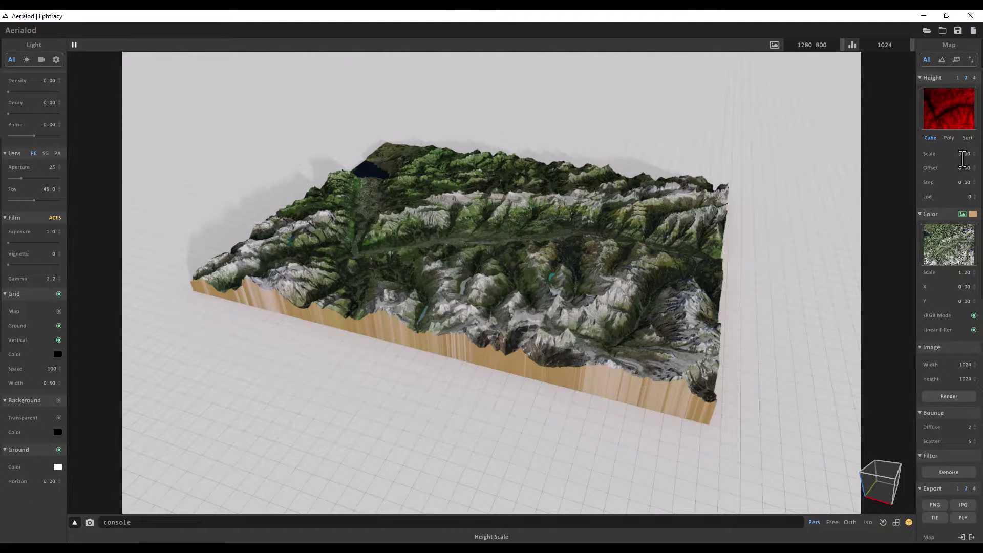
- Set the terrain height scale to 3.00 and raise the height offset from 5 to 715.00
click(963, 155)
click(964, 155)
key(Return)
click(964, 168)
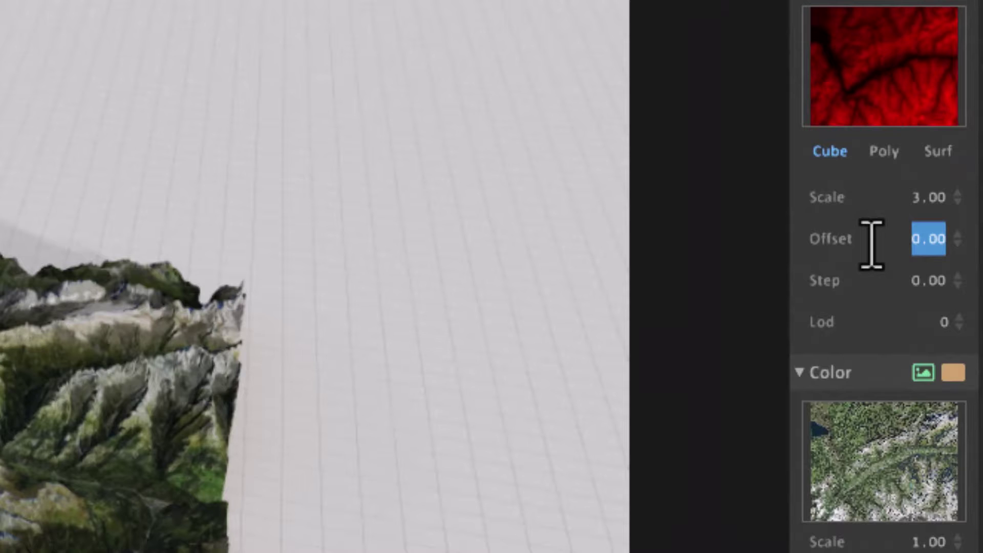
text(5)
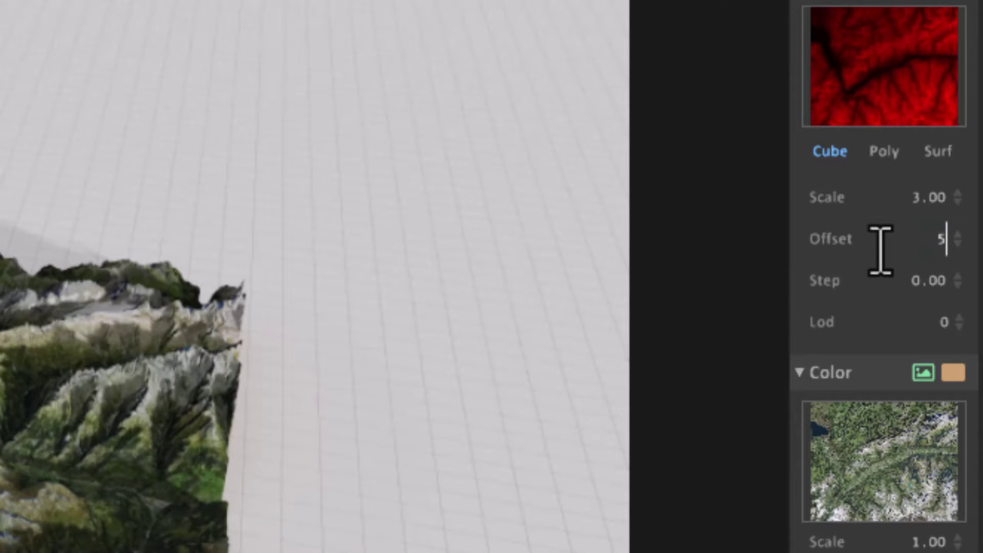
key(Return)
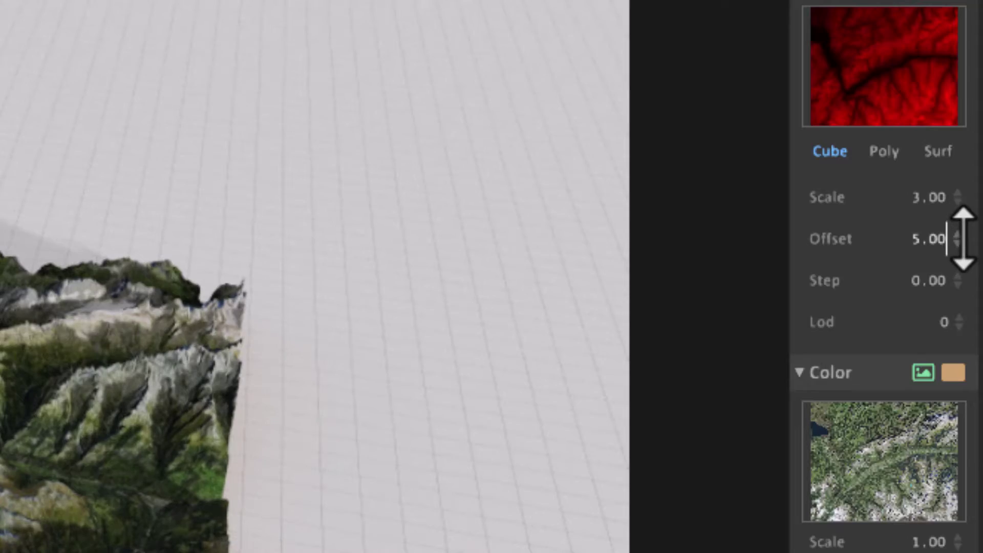
drag(961, 239, 957, 137)
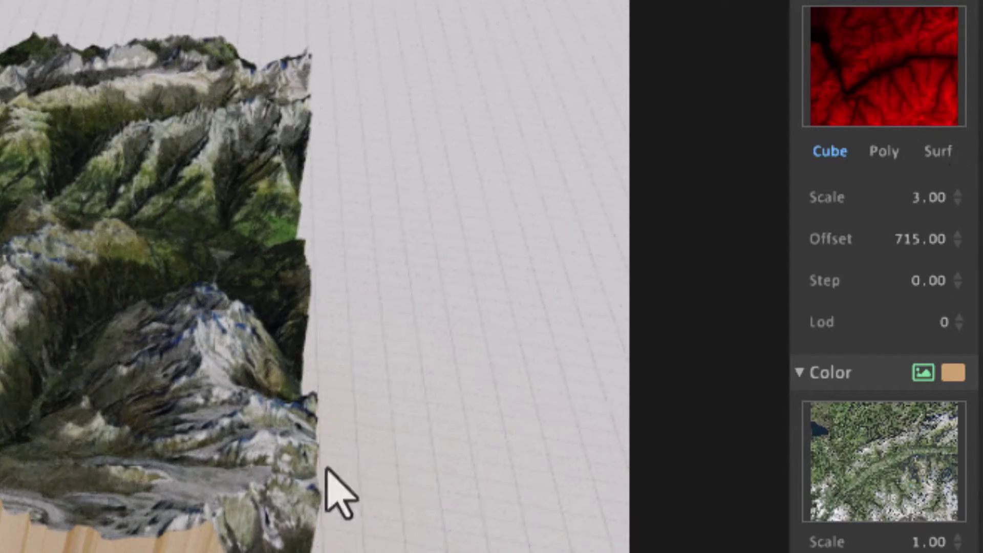